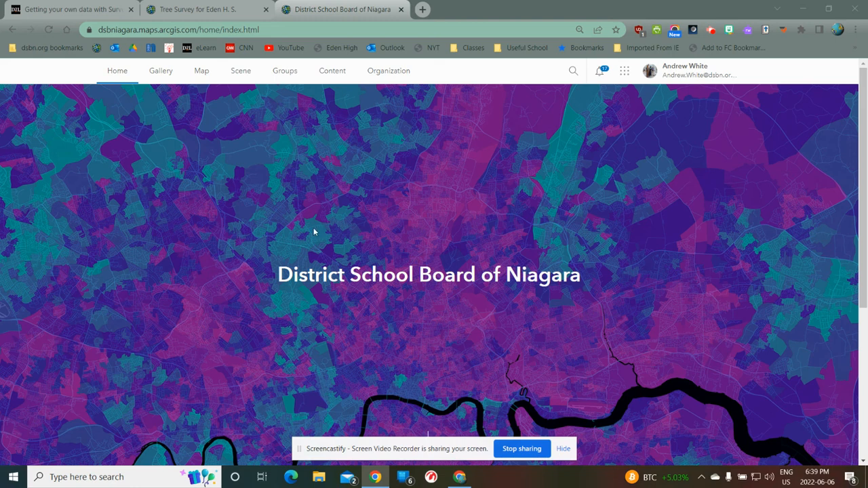
Step: Switch to Survey123 and open the design of the survey Tree Survey for Eden H. S
left_click(622, 78)
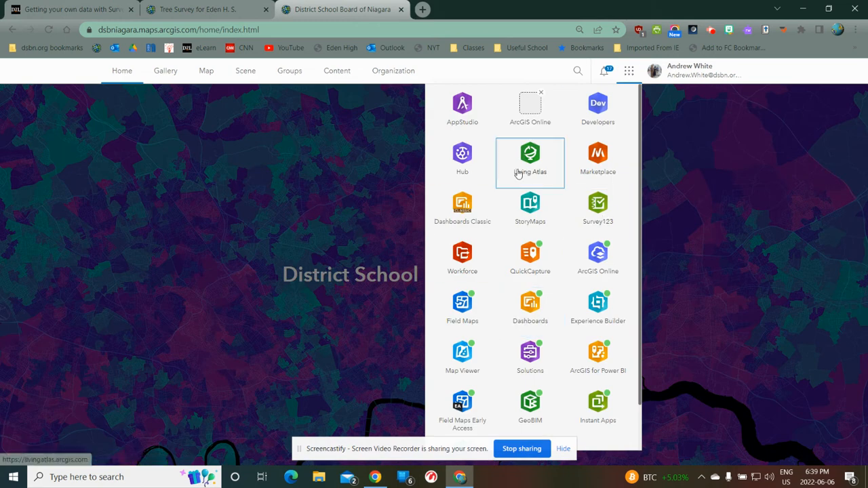
left_click(600, 209)
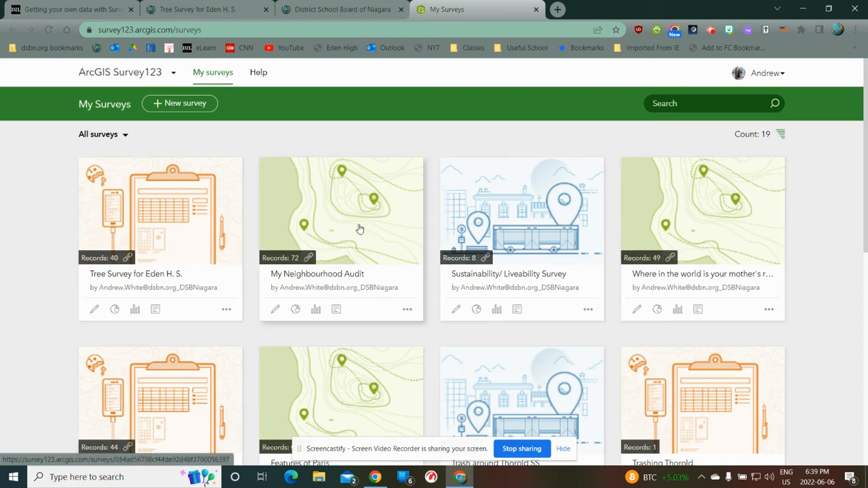
left_click(180, 226)
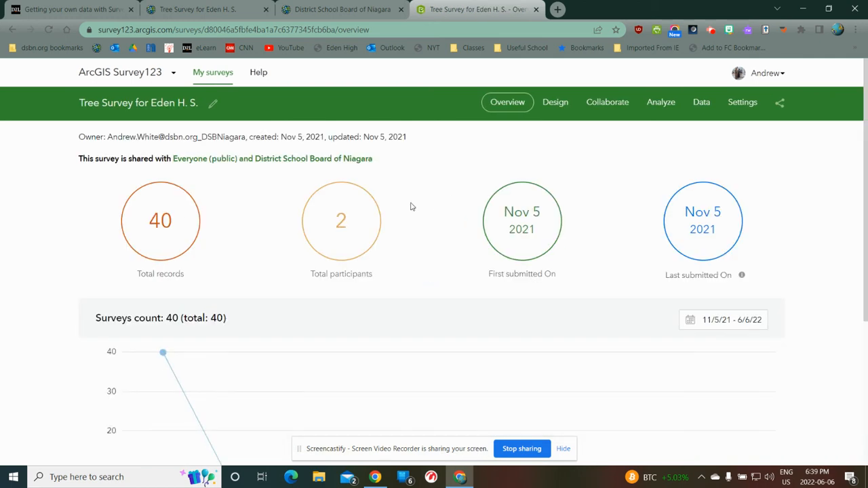
left_click(558, 106)
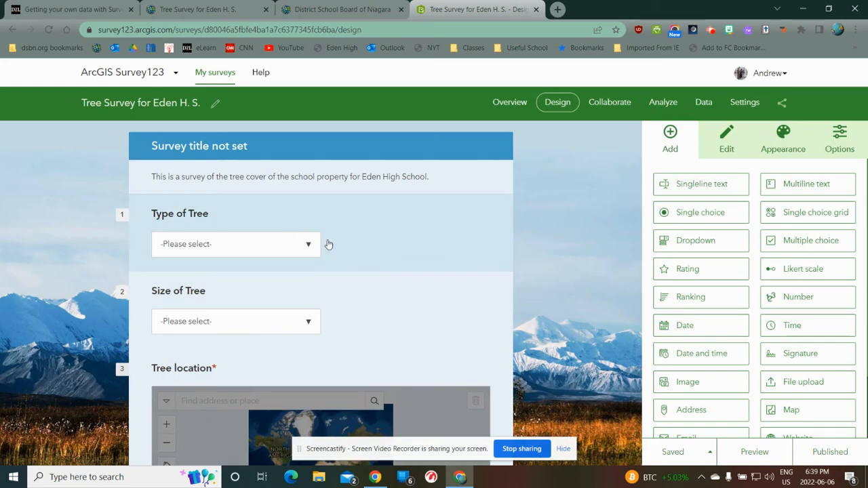
Step: Examine the survey's questions, including the answer choices of Type of Tree and Size of Tree, the Tree location map and the image question
left_click(248, 220)
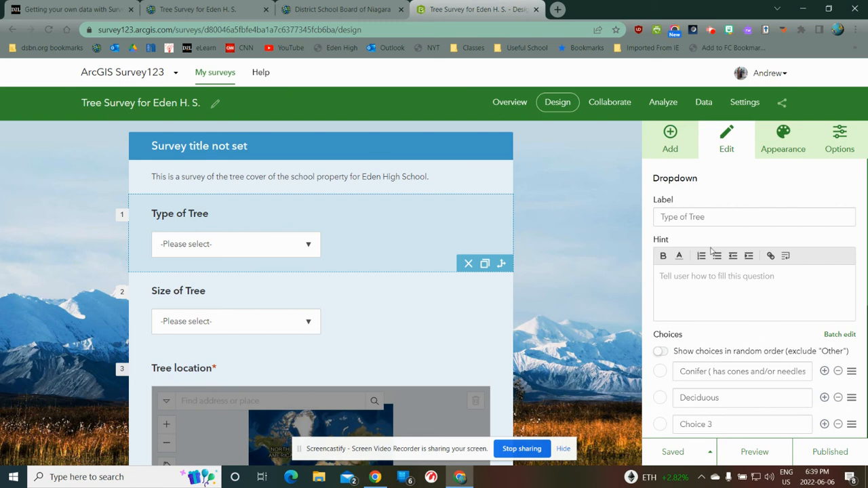
scroll(742, 377, "down", 2)
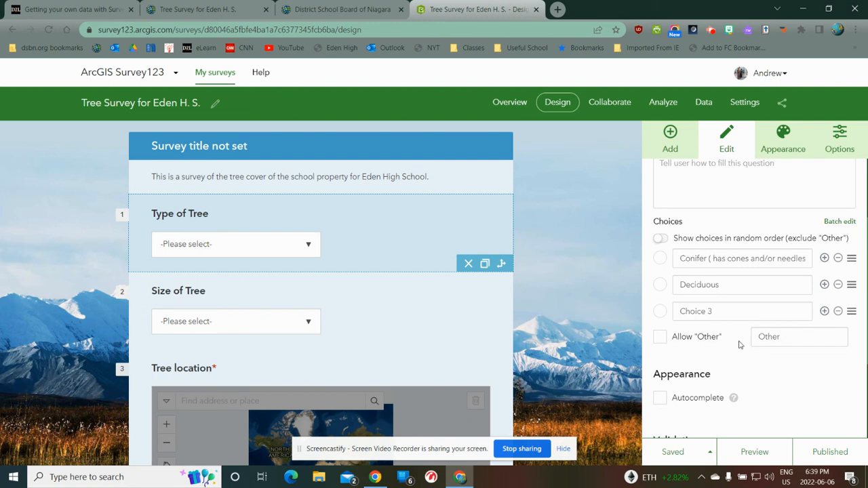
left_click(394, 296)
scroll(790, 335, "down", 1)
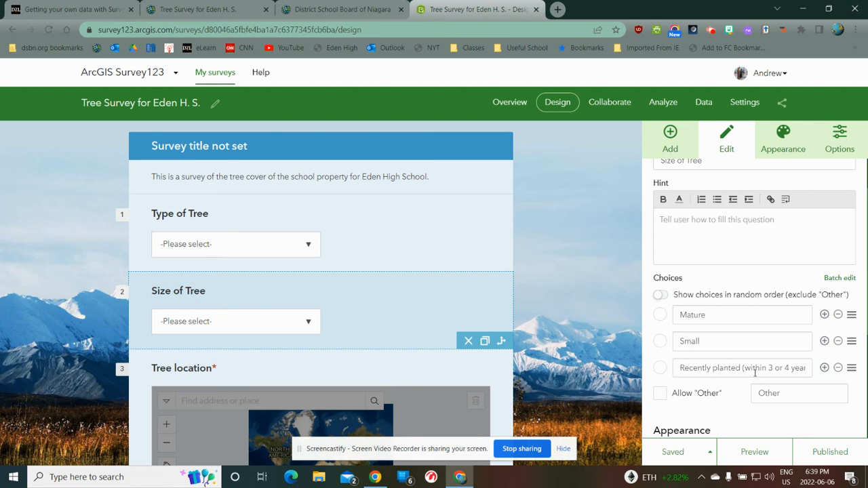
scroll(441, 302, "down", 1)
scroll(442, 303, "down", 1)
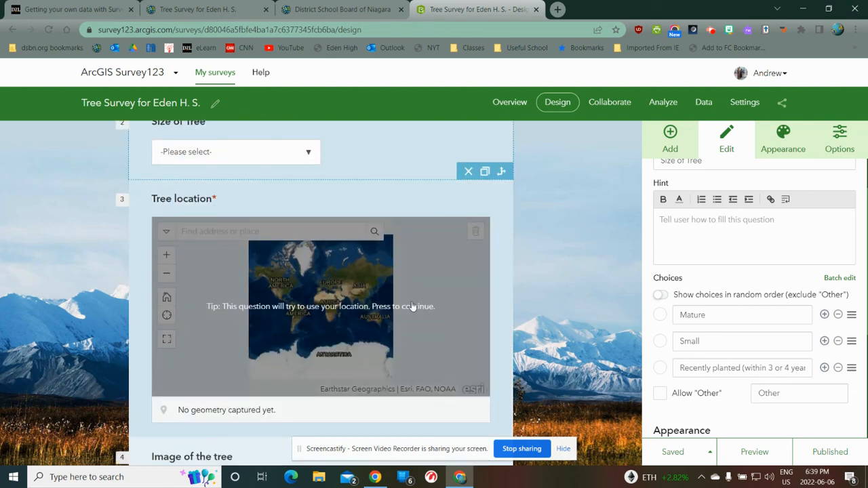
scroll(404, 322, "down", 1)
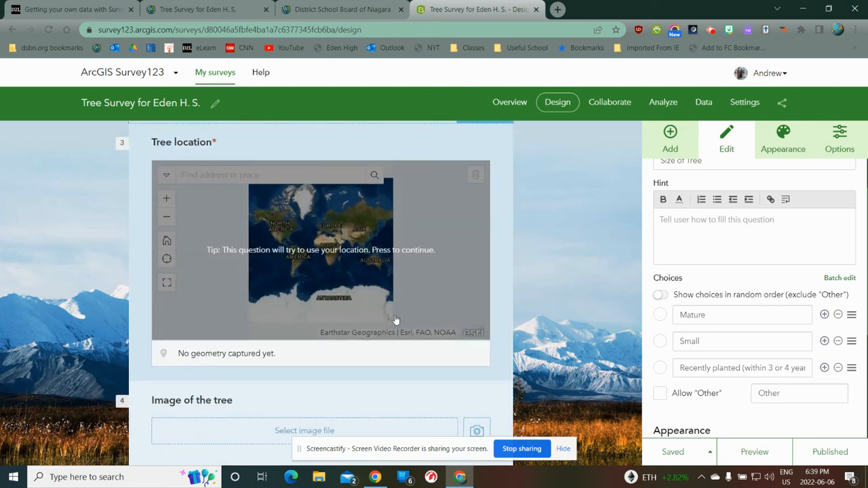
scroll(394, 319, "down", 1)
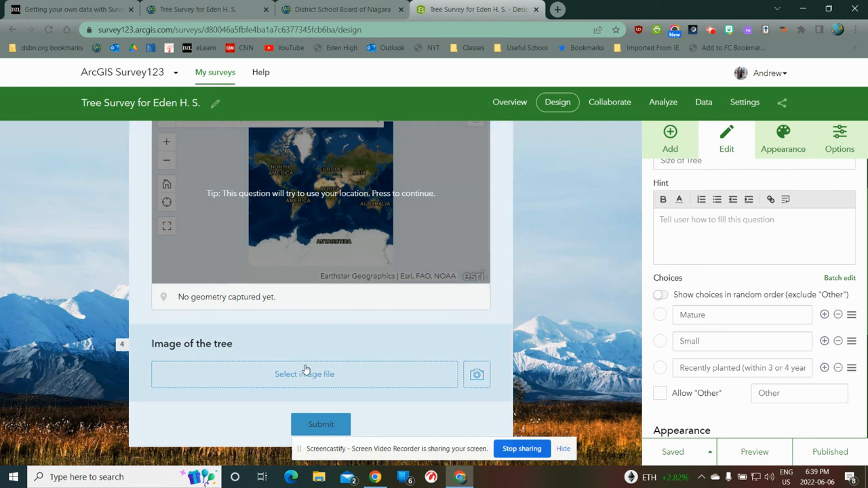
scroll(449, 339, "up", 1)
scroll(447, 340, "up", 4)
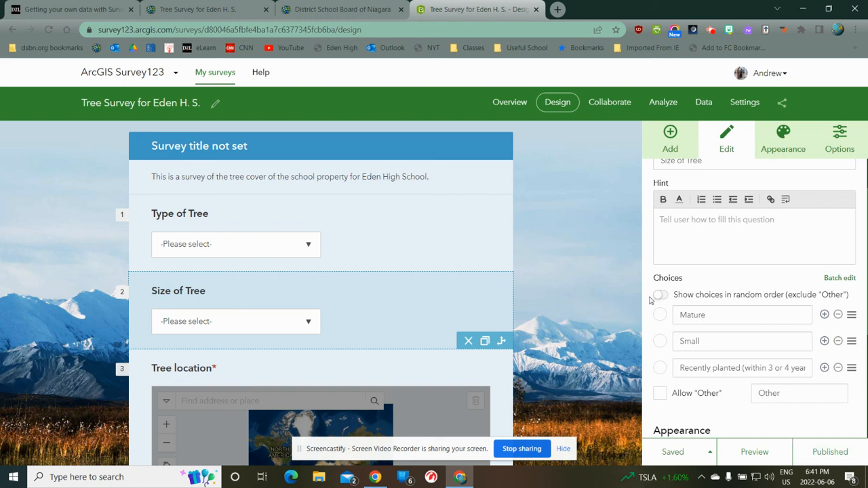
Step: Switch to ArcGIS Online and open the hosted feature layer Tree Survey for Eden H. S. from My Content in Map Viewer Classic
left_click(204, 9)
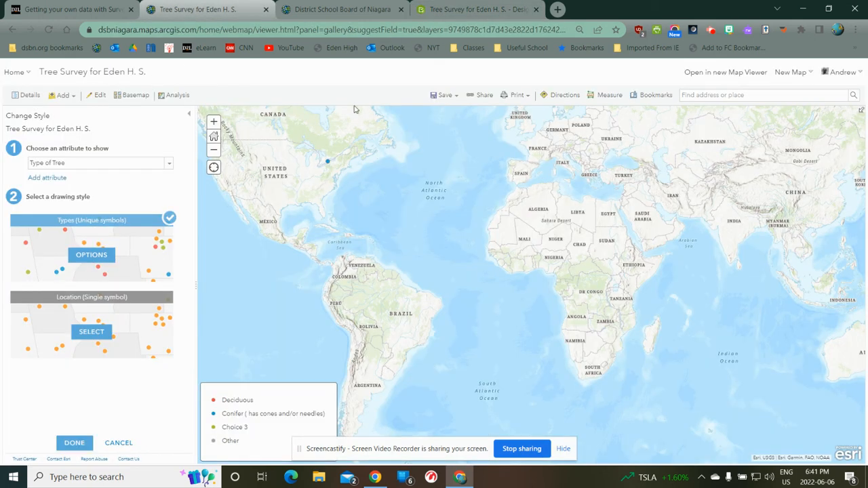
left_click(16, 72)
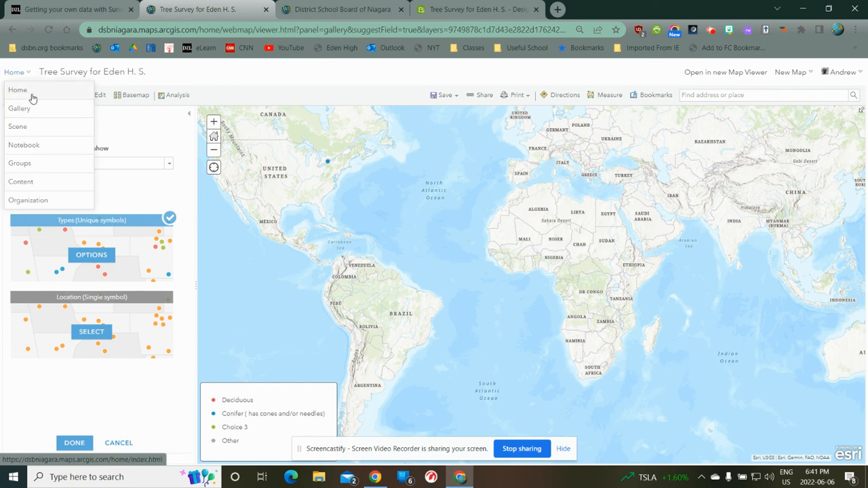
left_click(31, 92)
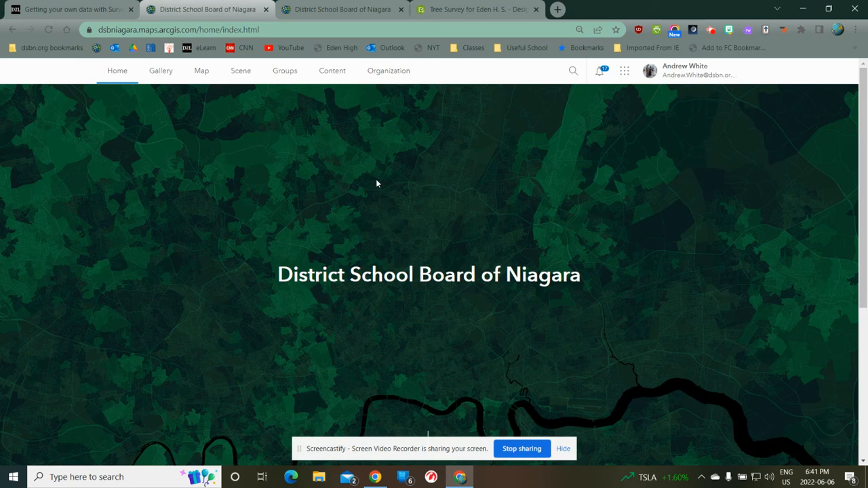
left_click(333, 72)
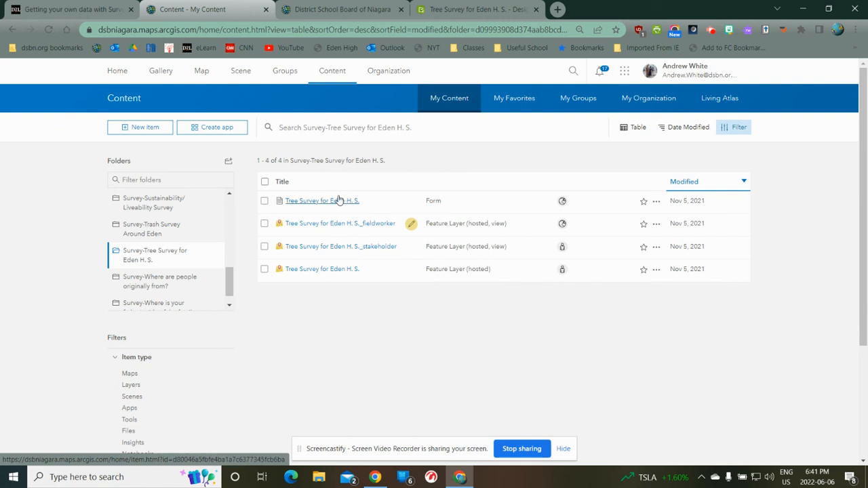
left_click(330, 270)
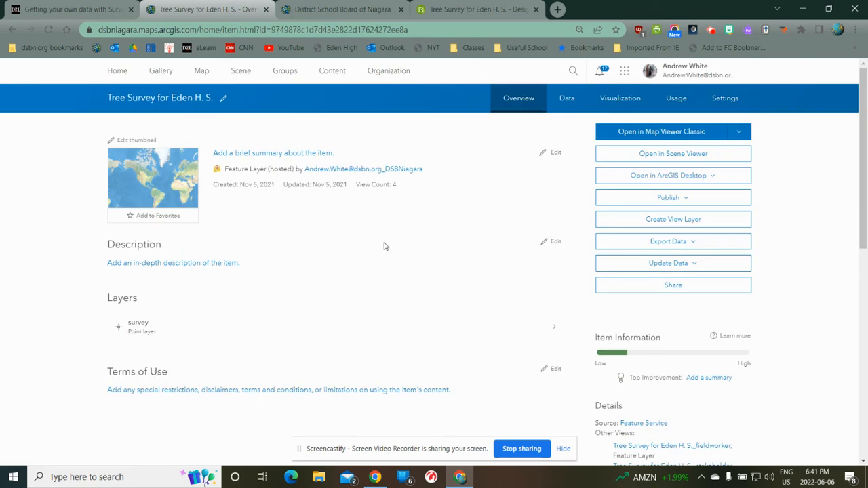
left_click(158, 191)
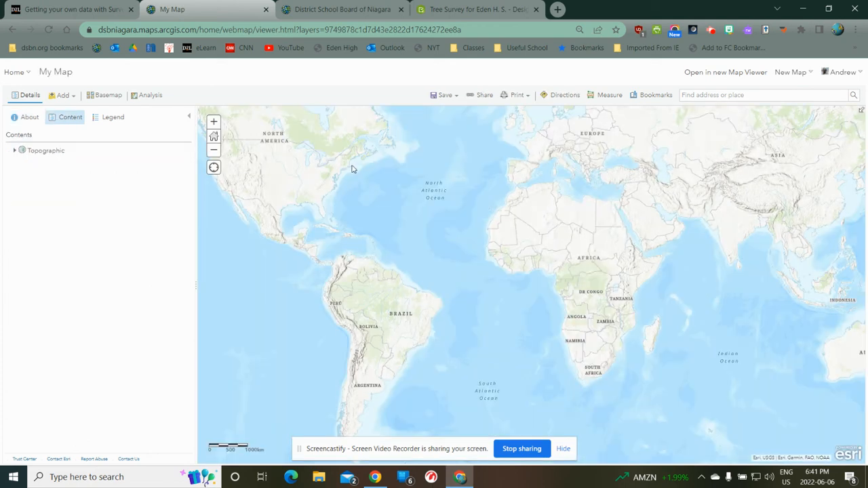
Step: Zoom the map to the surveyed tree points around Eden Secondary School and close the record's pop-up
left_click(328, 163)
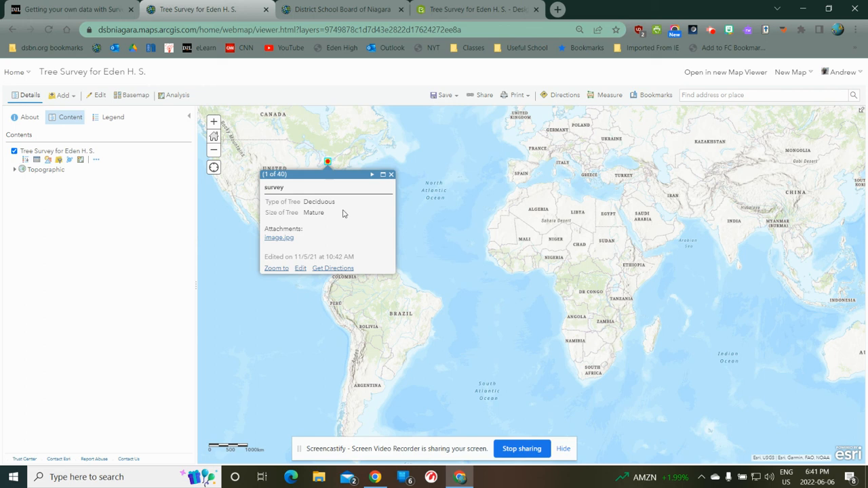
left_click(275, 268)
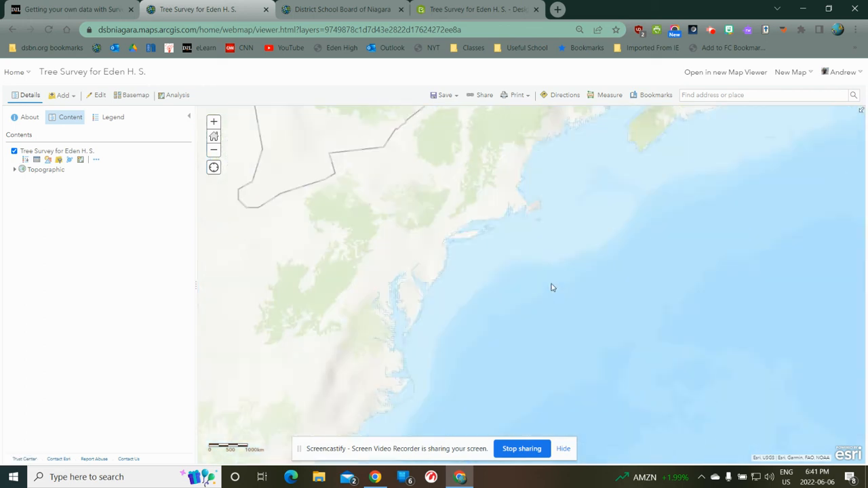
left_click(272, 267)
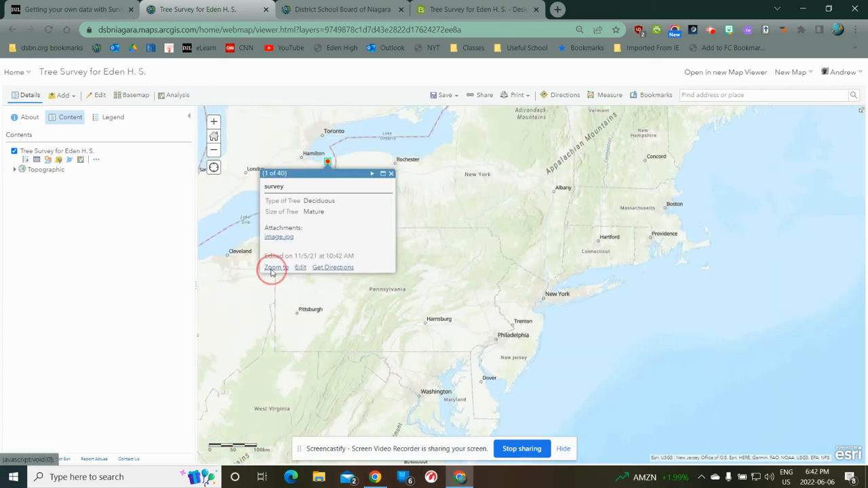
left_click(273, 267)
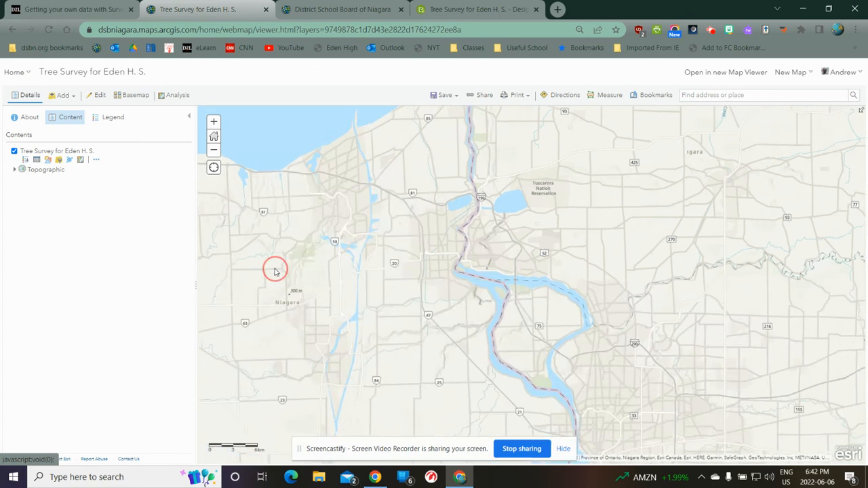
left_click_drag(504, 261, 669, 332)
left_click(442, 338)
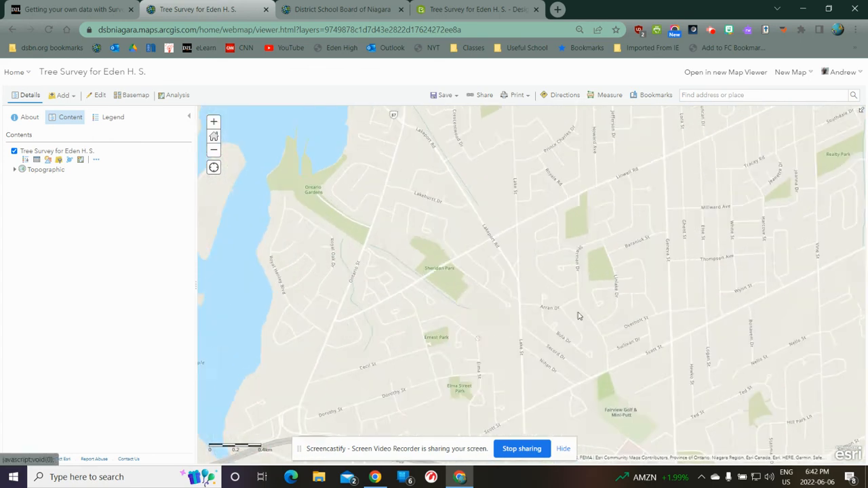
scroll(713, 260, "down", 1)
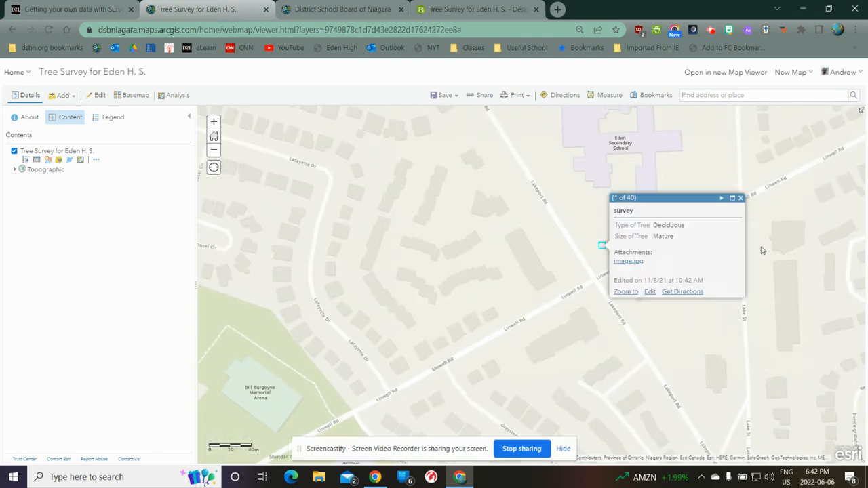
left_click_drag(761, 251, 713, 364)
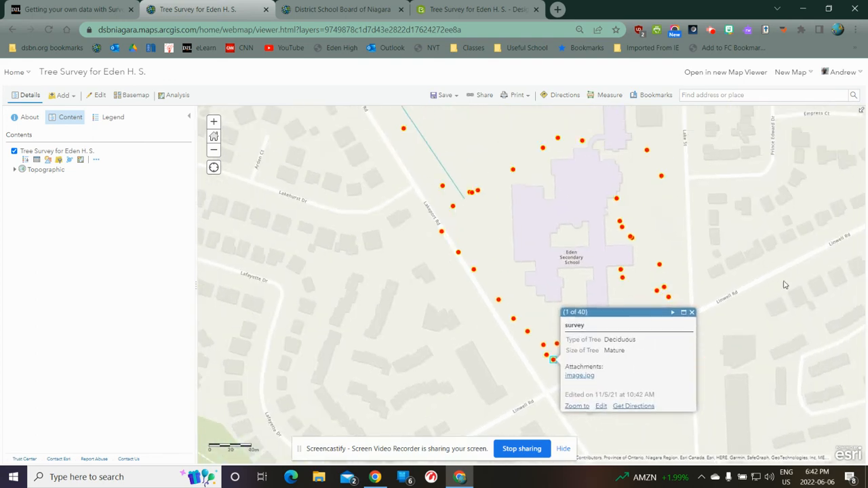
left_click(692, 312)
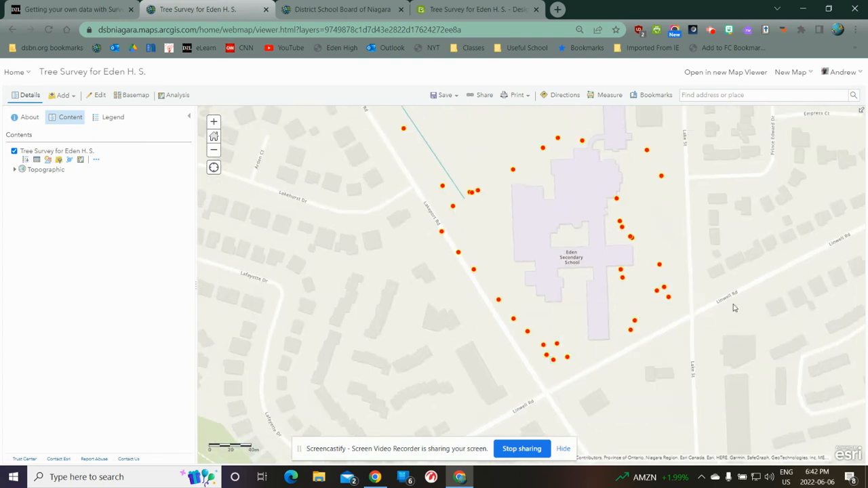
Step: Inspect the records of the two tree points southeast of the school and view the attached image.jpg photo of the lower one
left_click(635, 322)
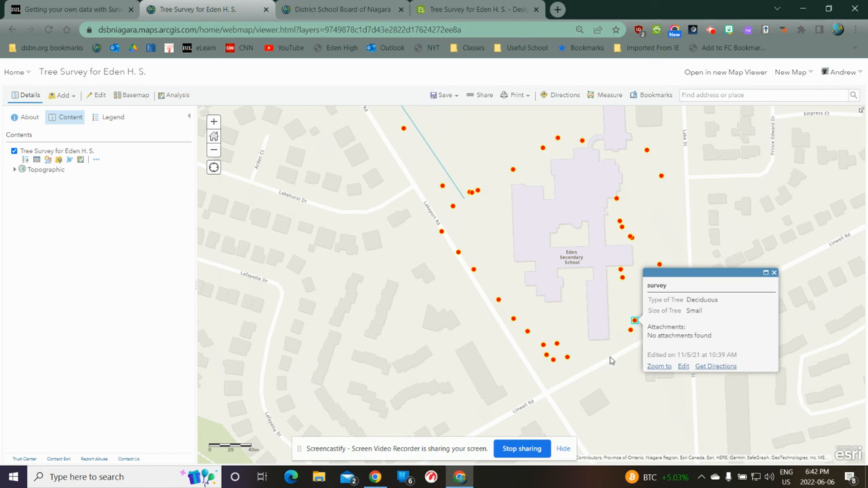
left_click(631, 330)
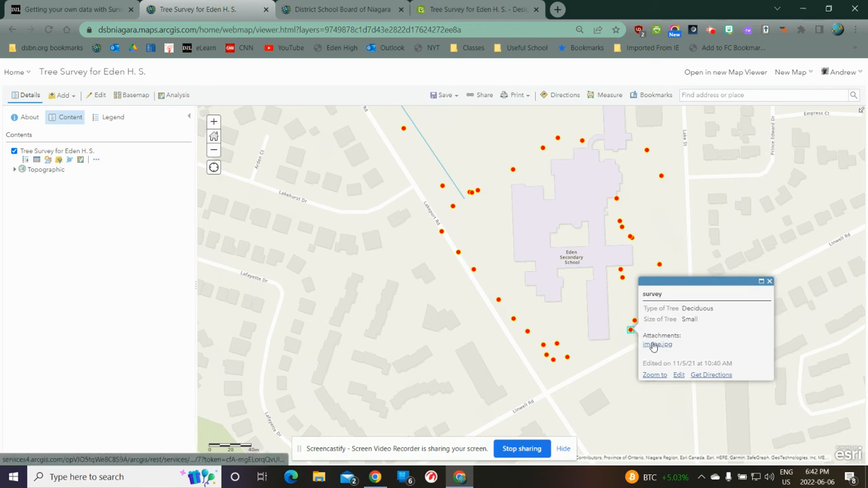
left_click(658, 345)
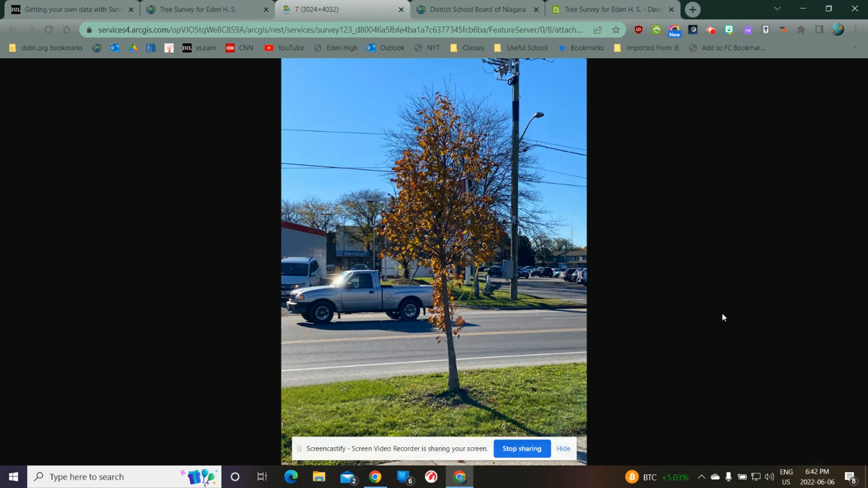
left_click(401, 10)
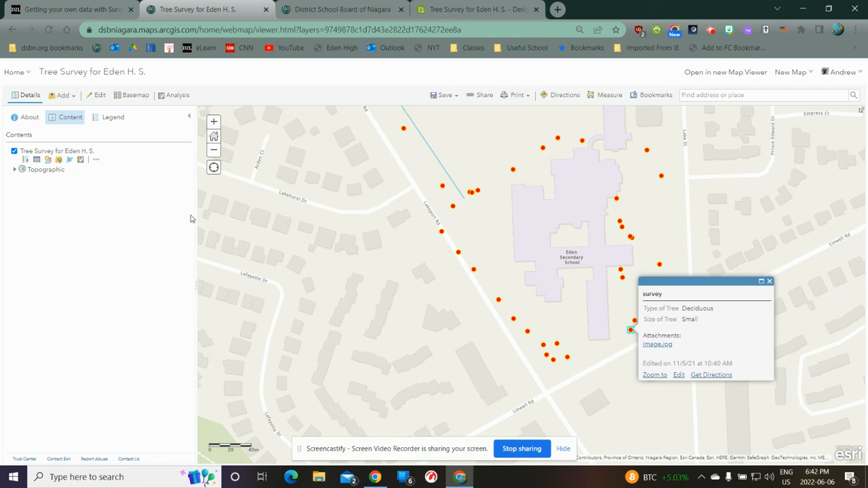
Step: Change the Tree Survey layer's style to show the Type of Tree attribute
left_click(48, 159)
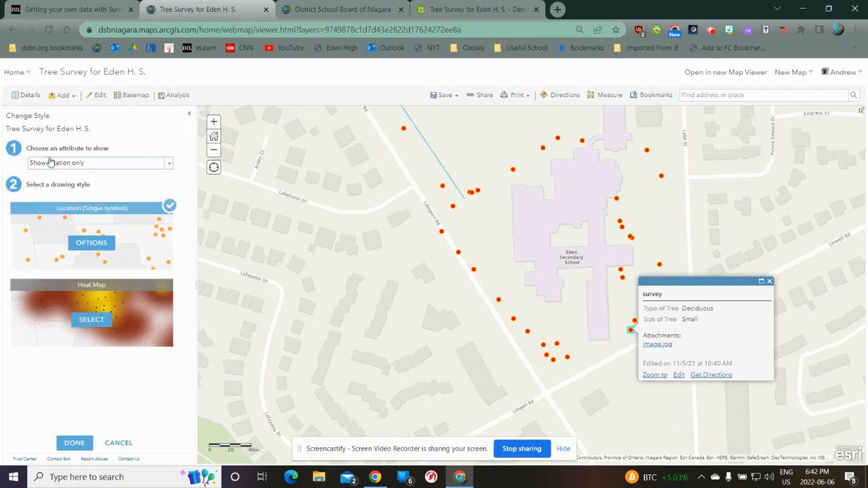
left_click(169, 164)
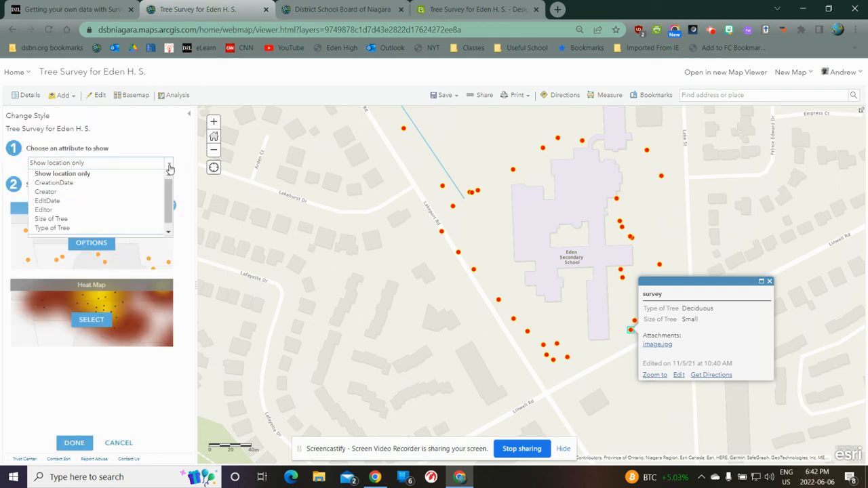
left_click(76, 229)
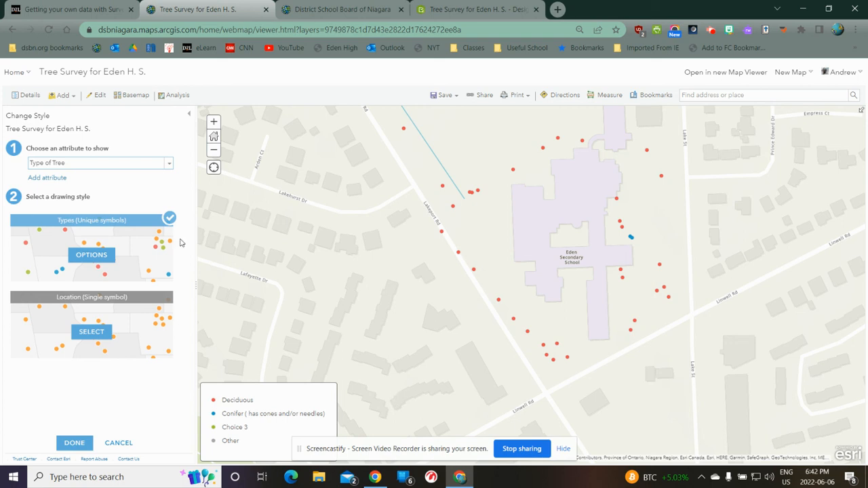
Step: Style the tree layer by the Size of Tree attribute and open the options of its Types (Unique symbols) drawing style
left_click(169, 164)
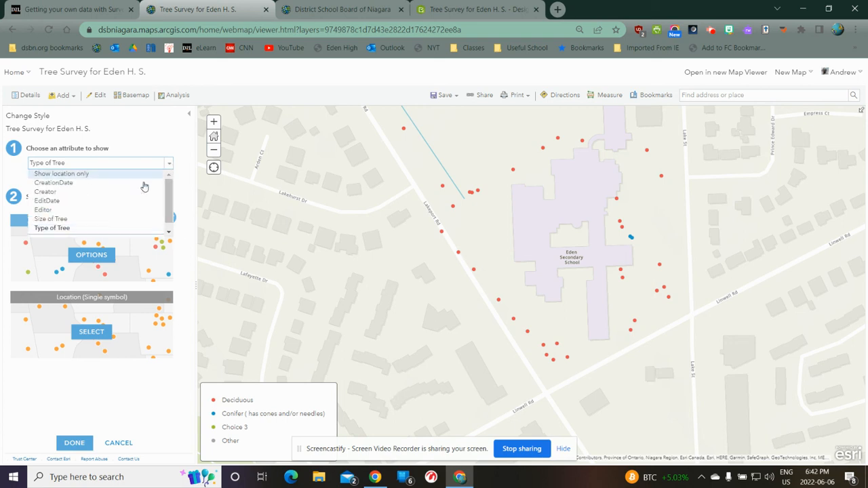
left_click(85, 219)
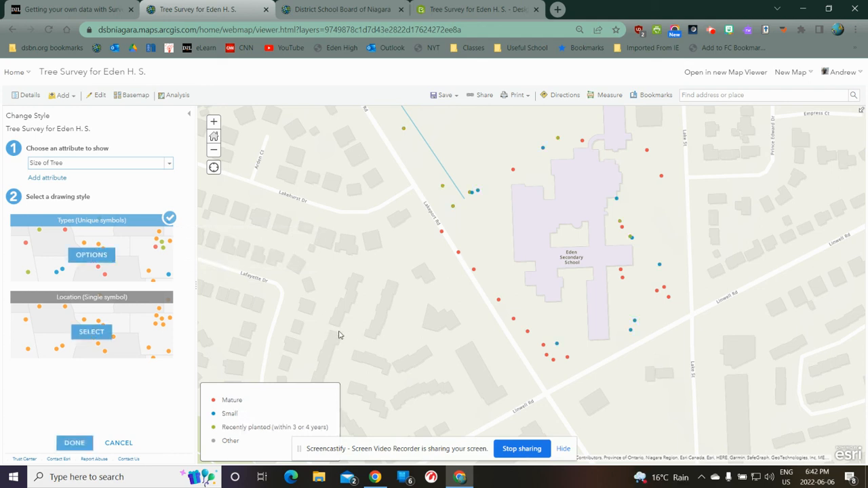
left_click(91, 255)
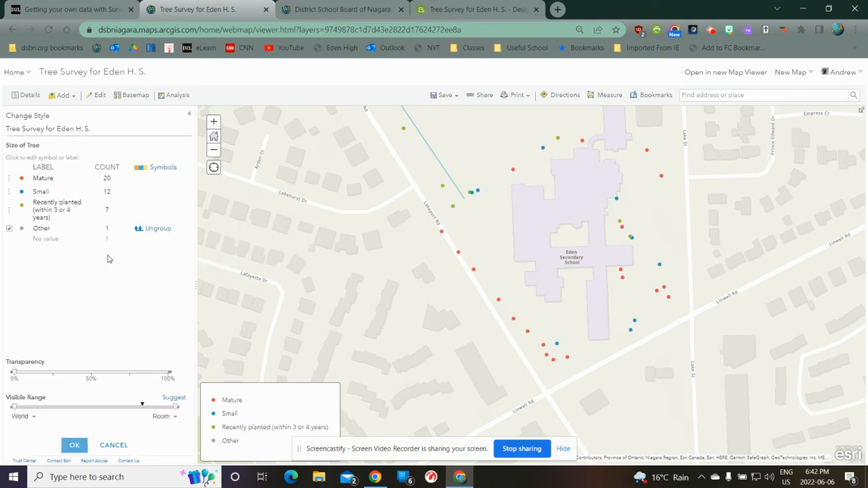
Step: Change the Mature category's symbol to a red star with a size of about 29 px
left_click(21, 178)
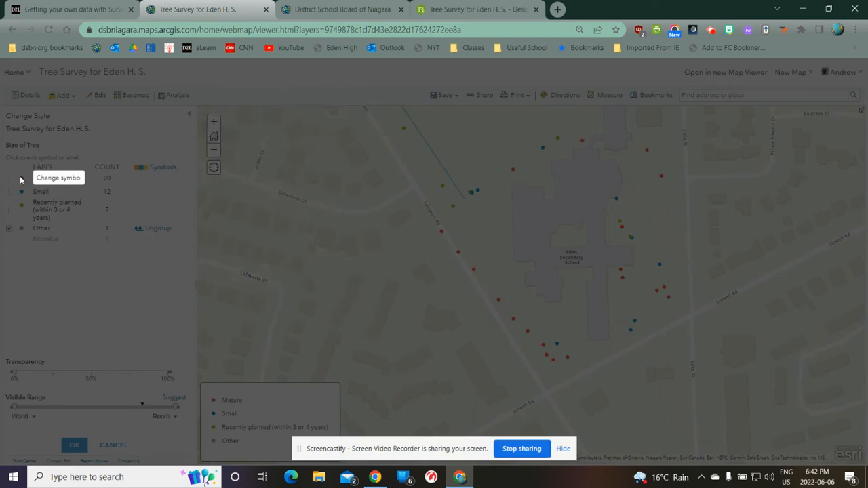
left_click(232, 144)
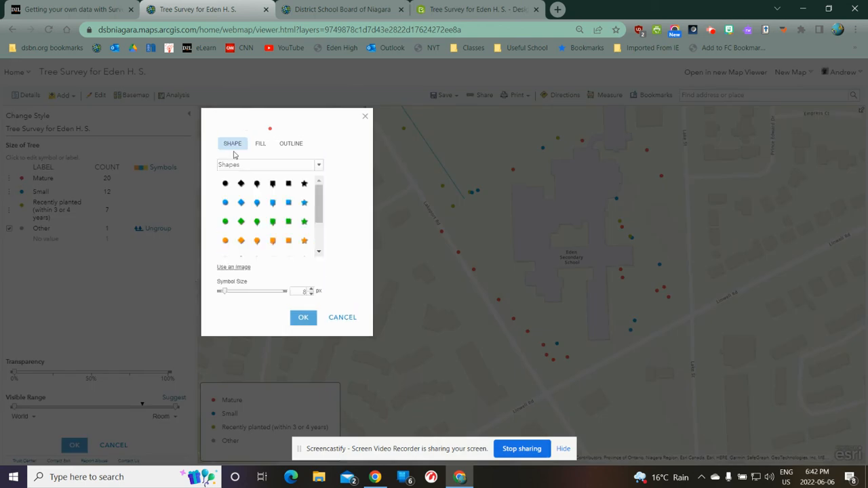
left_click(319, 214)
left_click_drag(319, 232, 318, 235)
left_click(305, 227)
left_click_drag(223, 291, 236, 301)
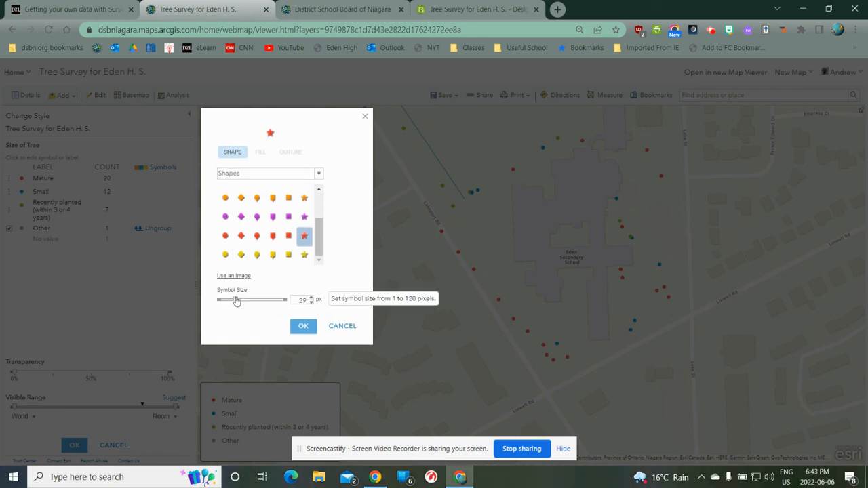
left_click(303, 326)
Step: Change the Small category's symbol to a blue star and enlarge it to slightly smaller than the Mature star
left_click(21, 191)
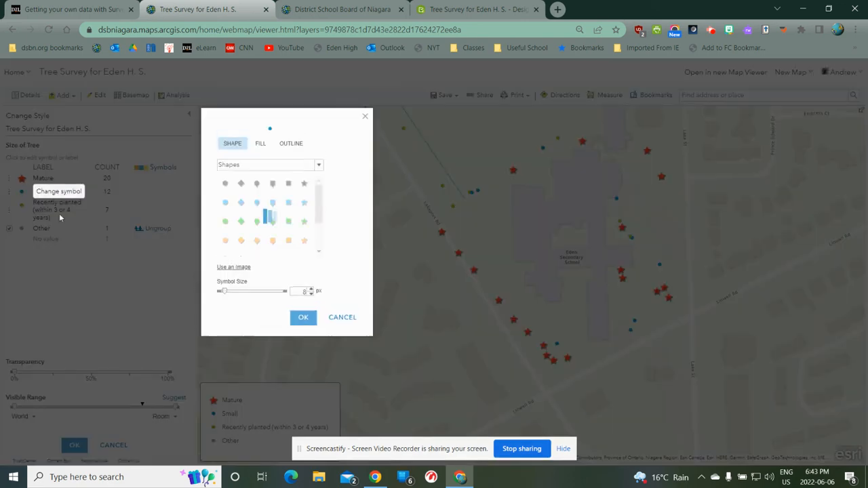
left_click(305, 203)
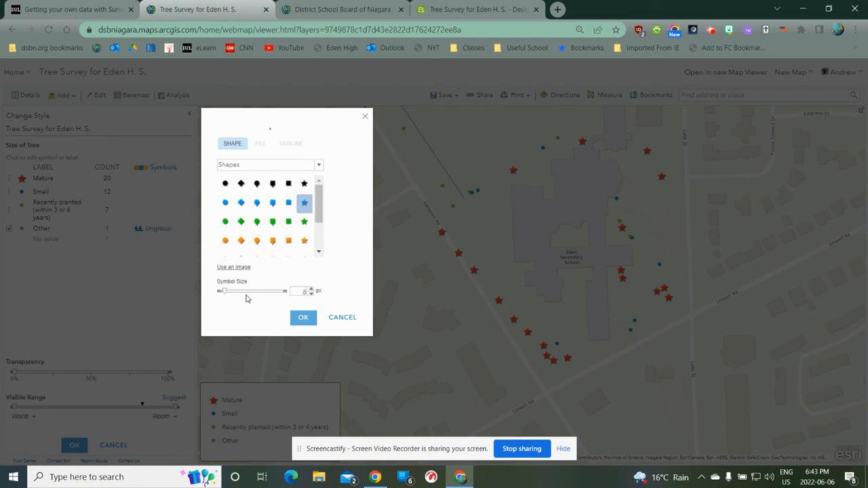
left_click_drag(226, 294, 233, 298)
left_click(302, 325)
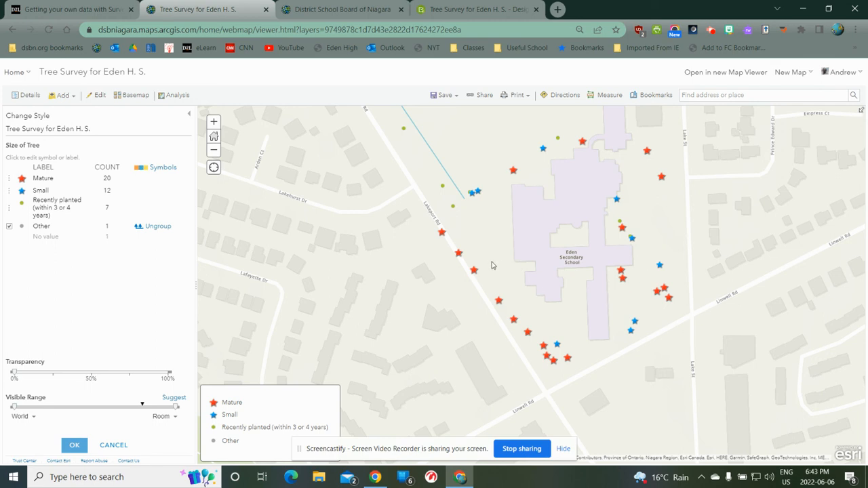
left_click_drag(730, 253, 736, 310)
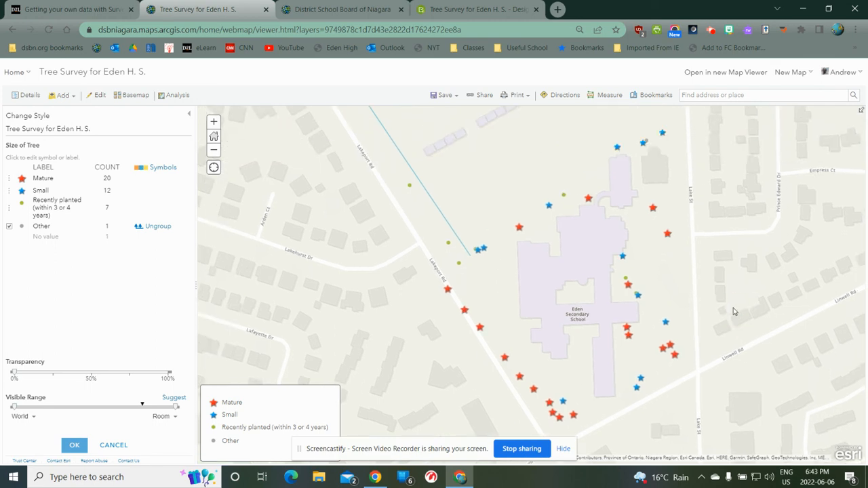